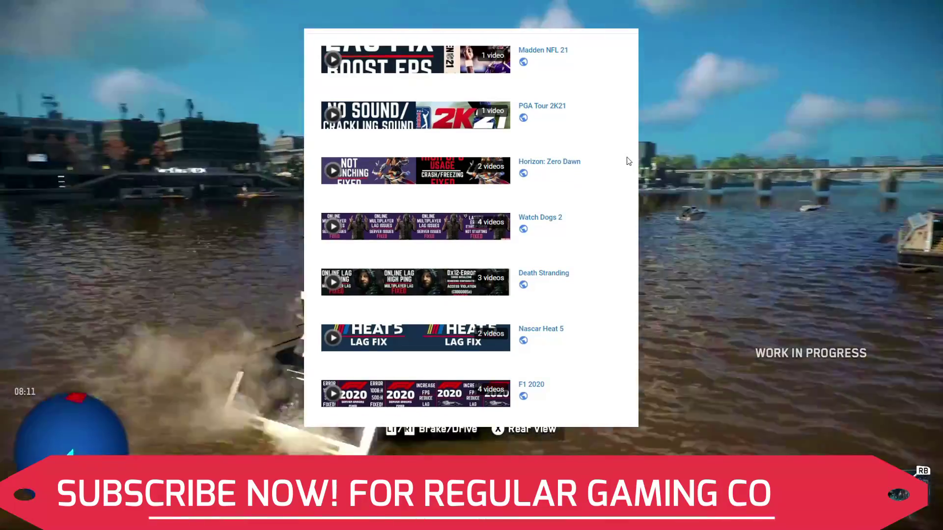
Scroll the channel's playlist overlay down to Half Life Alyx during the Watch Dogs Legion intro.
scroll(628, 161, down, 5)
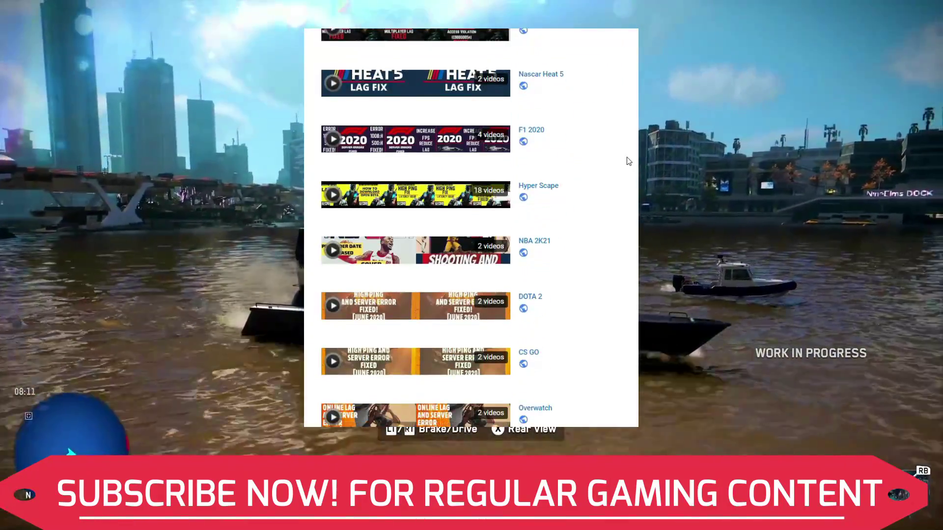
scroll(628, 161, down, 8)
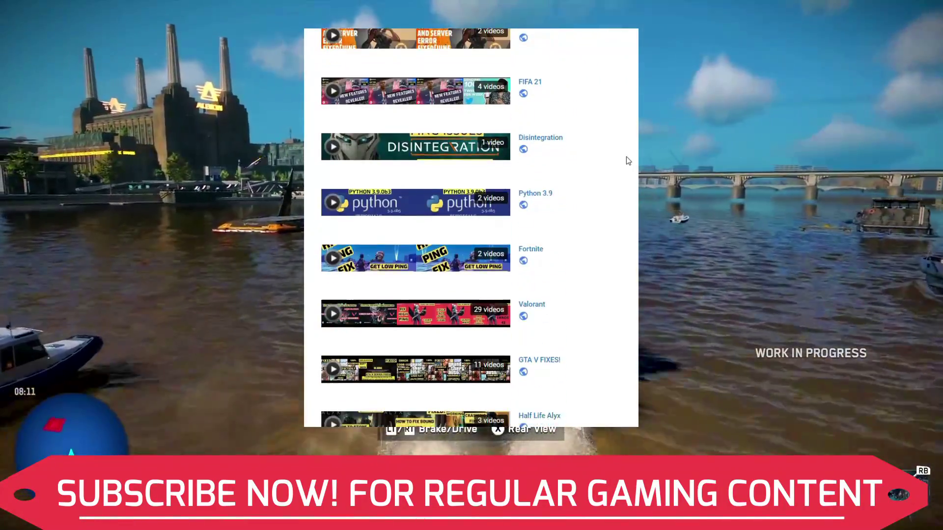
scroll(628, 161, down, 8)
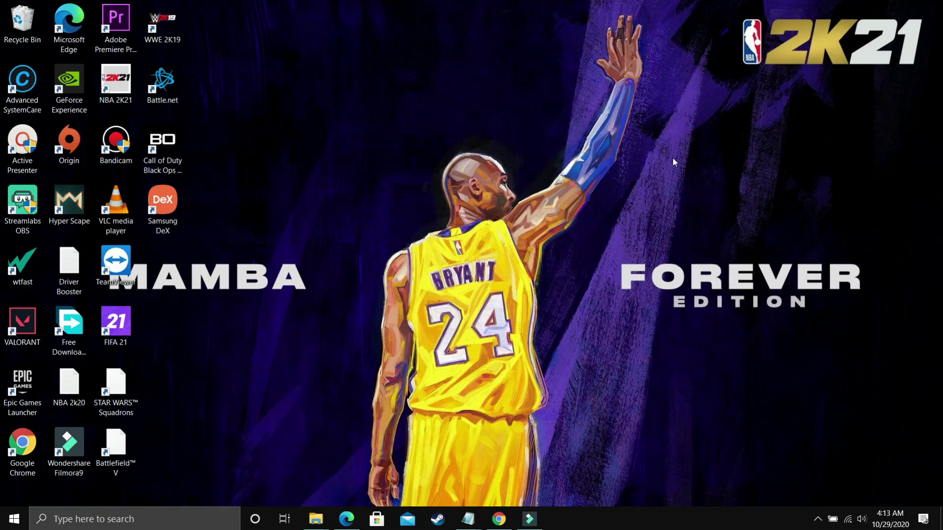
Restore Chrome and scroll through the pc optimizer Google search results.
click(498, 519)
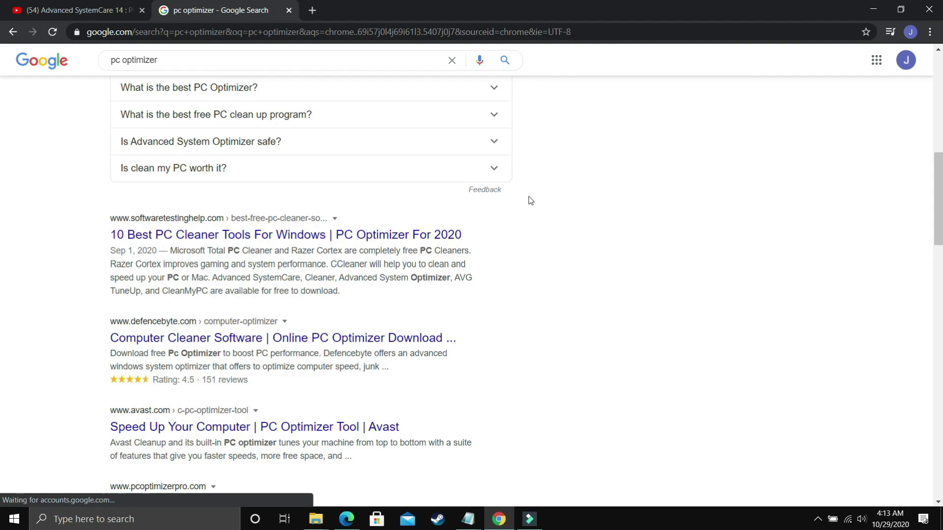
scroll(531, 200, up, 3)
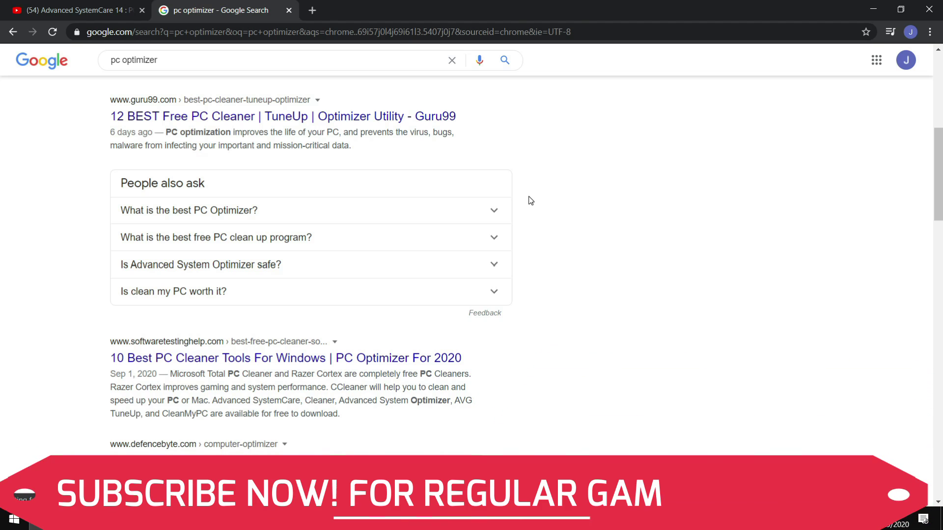
scroll(530, 201, up, 10)
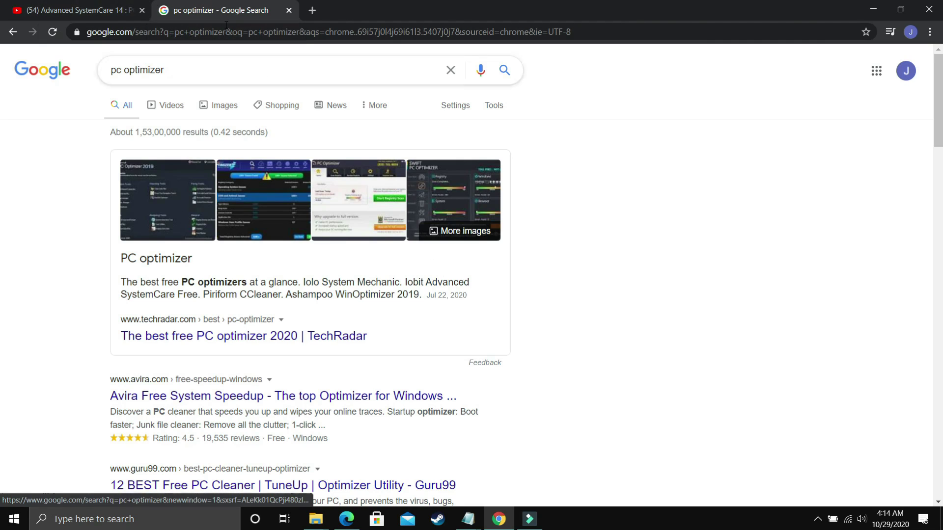
click(79, 4)
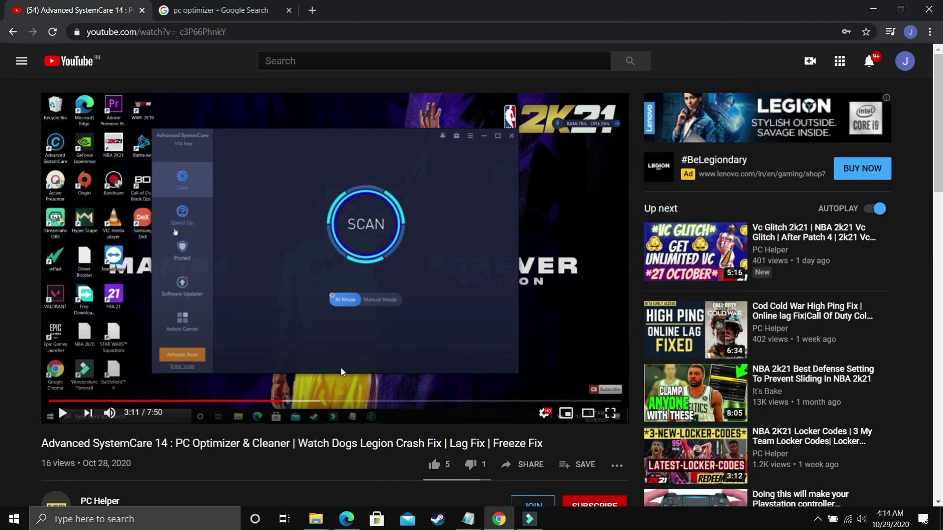
click(221, 10)
scroll(364, 462, down, 5)
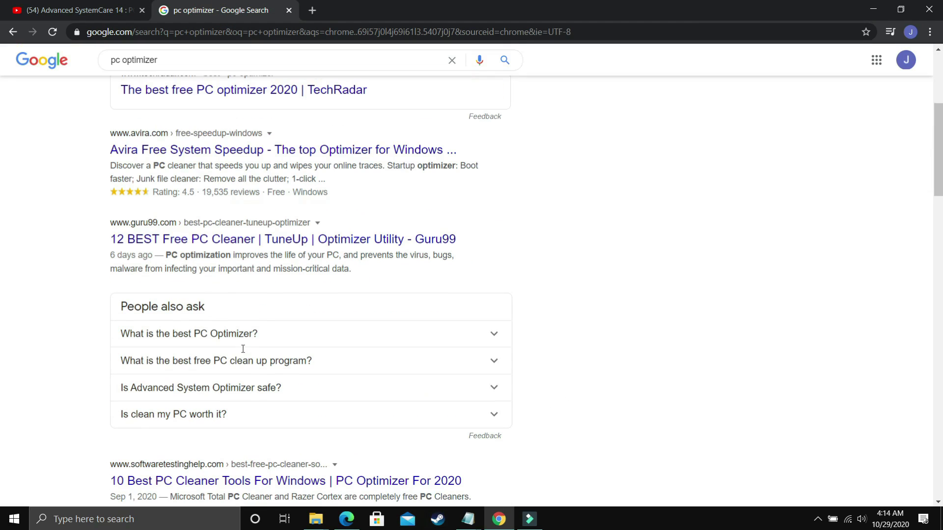
scroll(328, 364, down, 5)
Skip the Advanced SystemCare 14 YouTube video ahead to about 5:31.
click(88, 5)
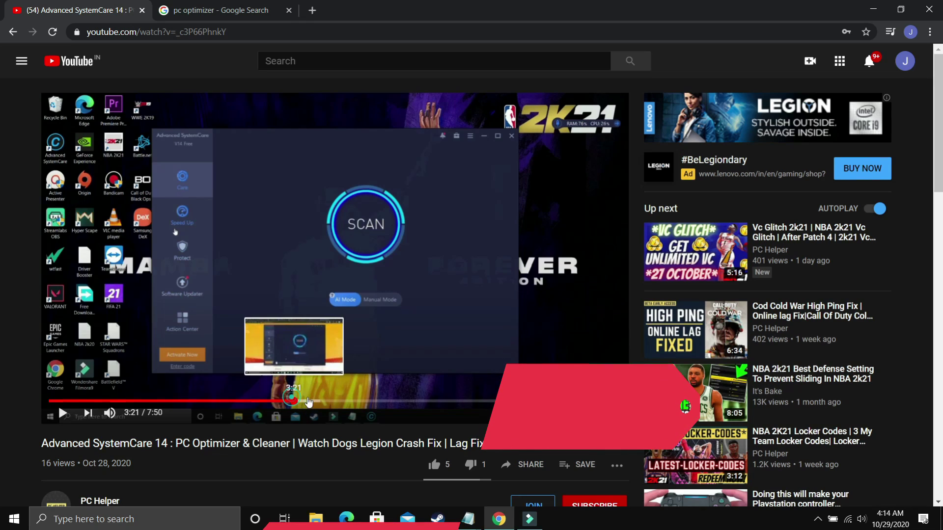
click(372, 400)
drag(393, 392, 450, 400)
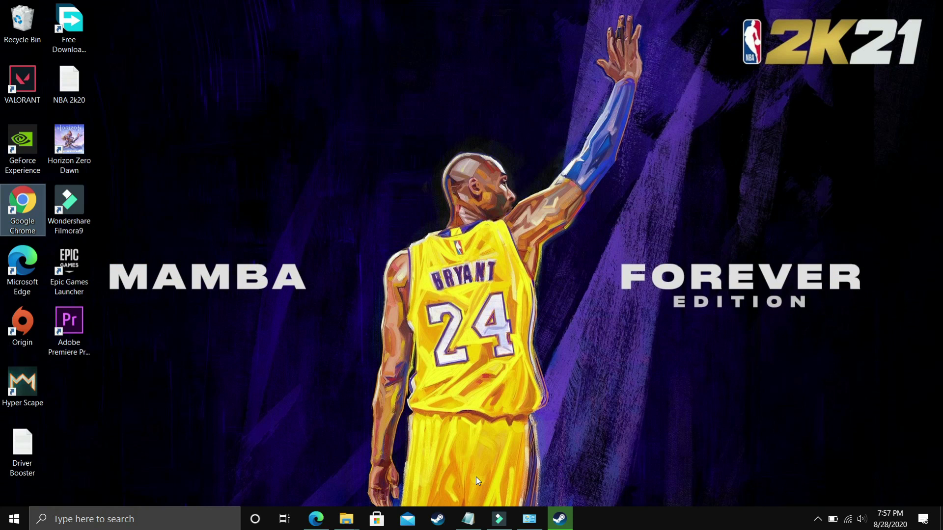
Open Virtual Memory from This PC Properties via Advanced system settings and Performance Options' Advanced tab.
click(347, 519)
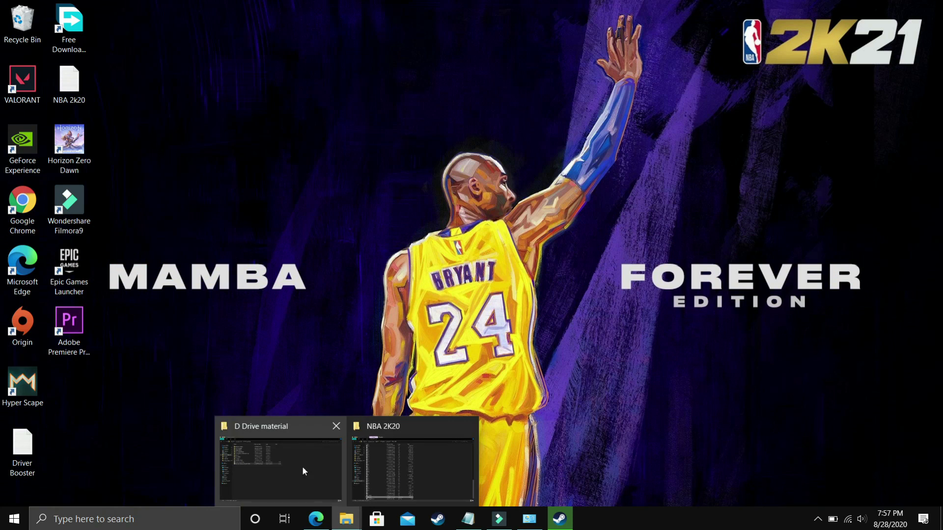
click(282, 467)
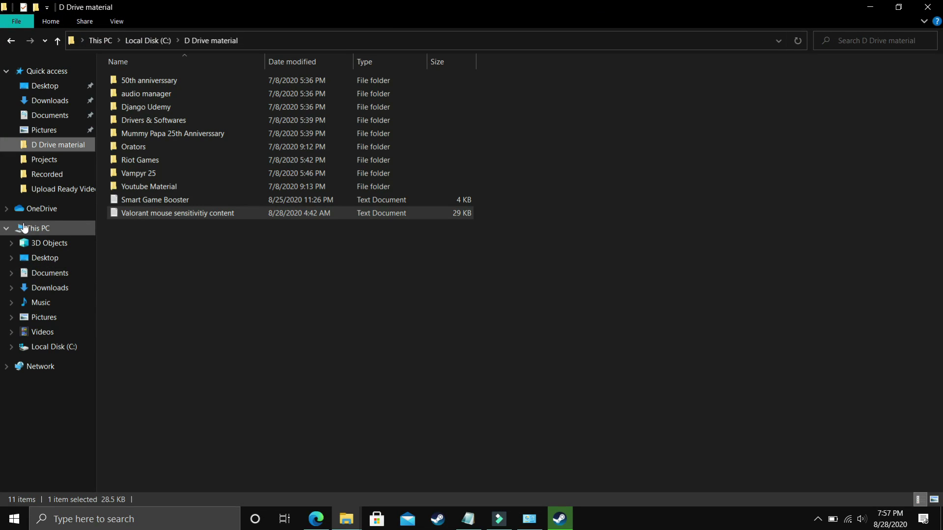
right_click(24, 227)
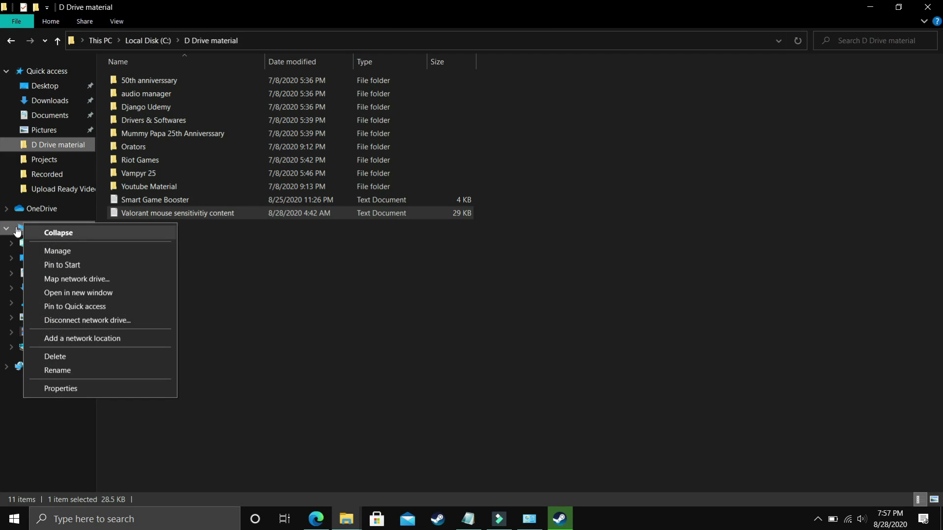
click(53, 389)
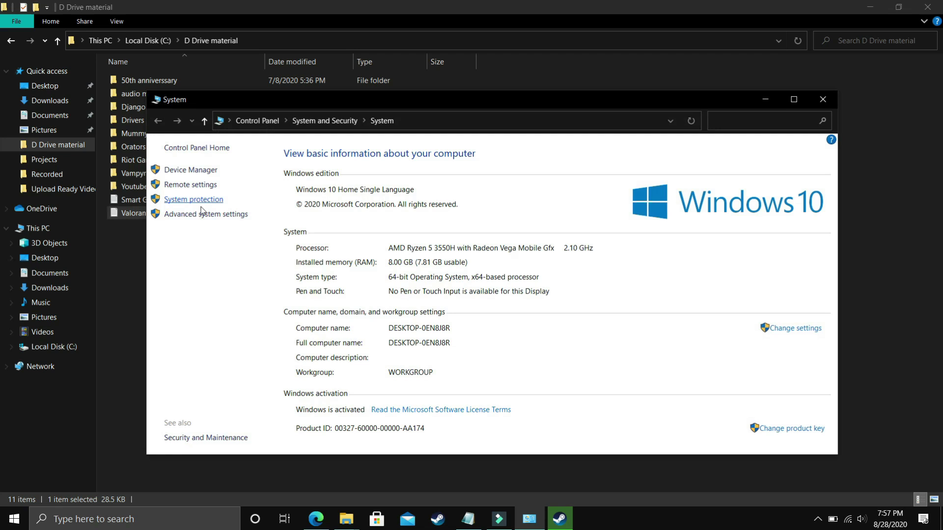
click(201, 214)
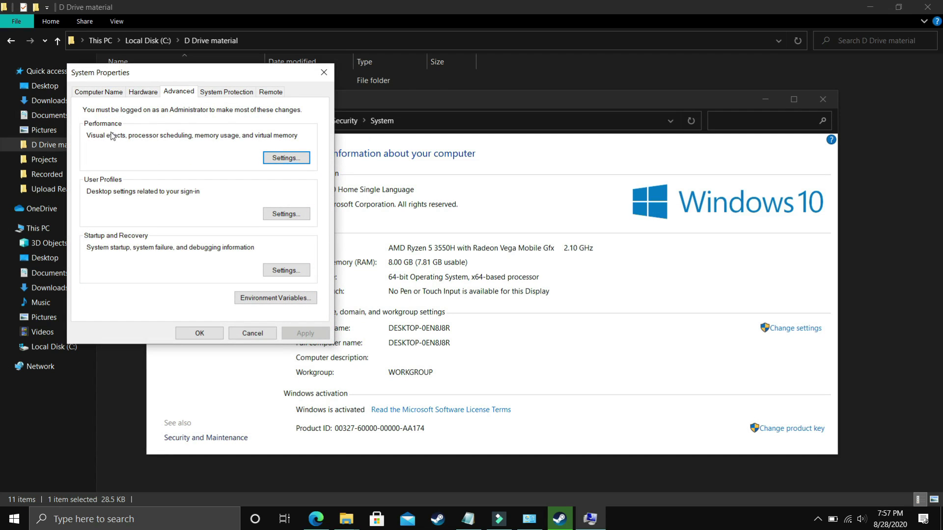
click(288, 158)
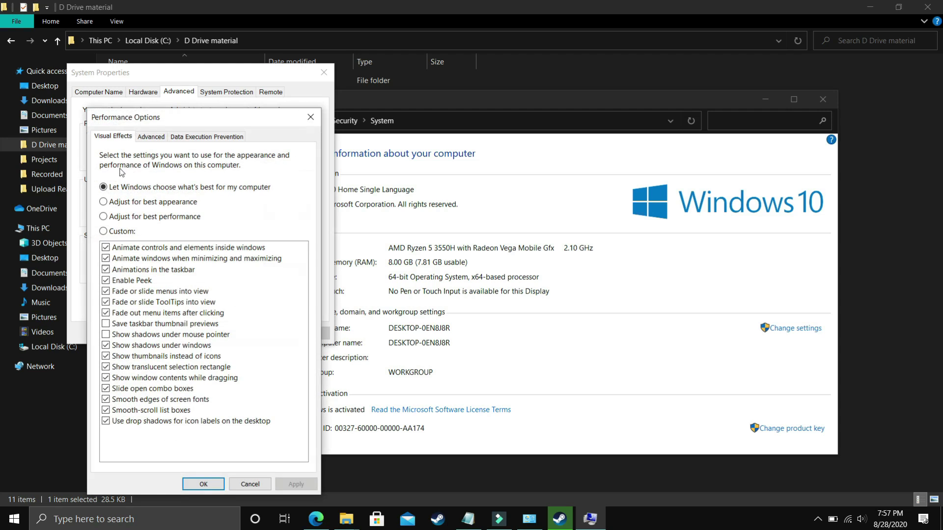
click(156, 142)
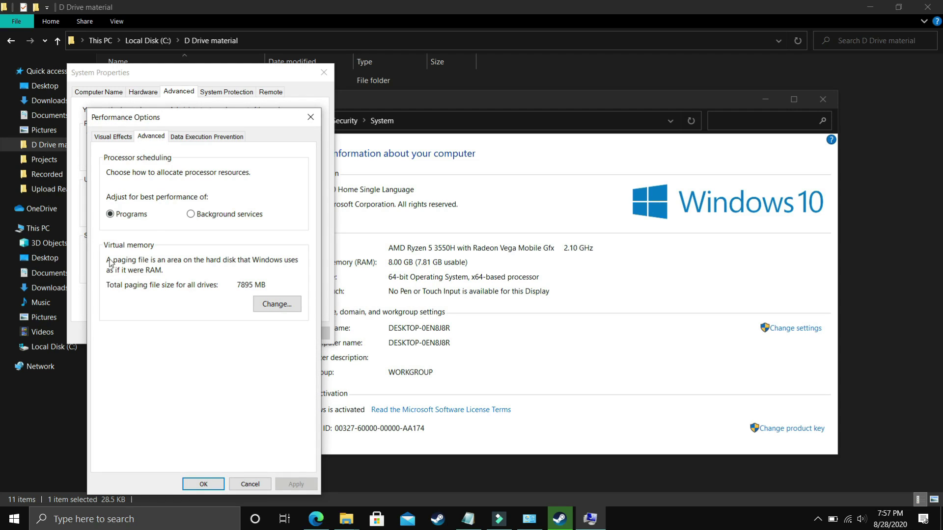
click(125, 216)
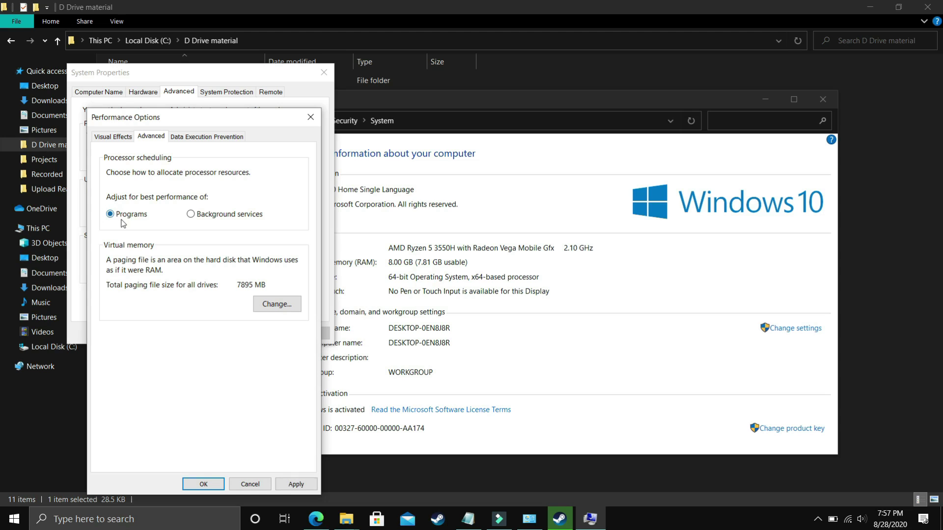
click(276, 305)
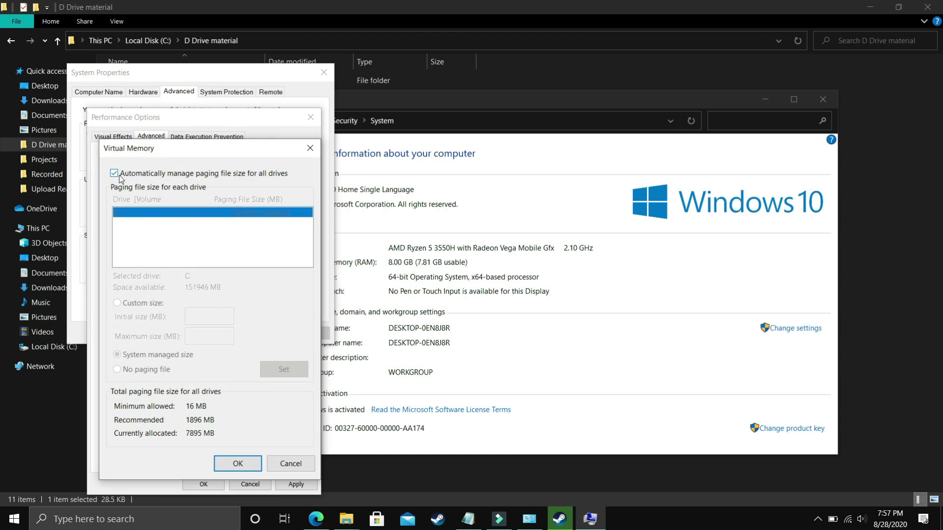
Turn off automatic paging file management and give C: a custom 1896 MB initial size.
click(120, 175)
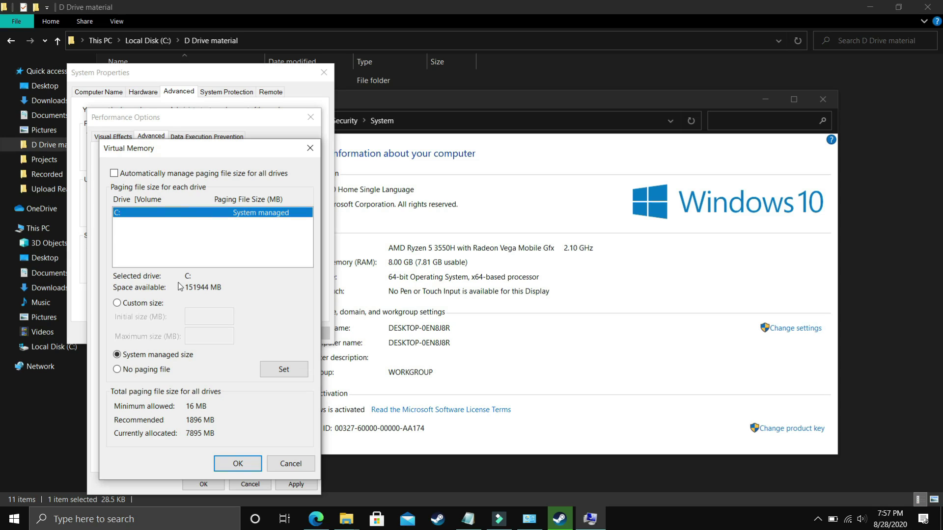
click(133, 304)
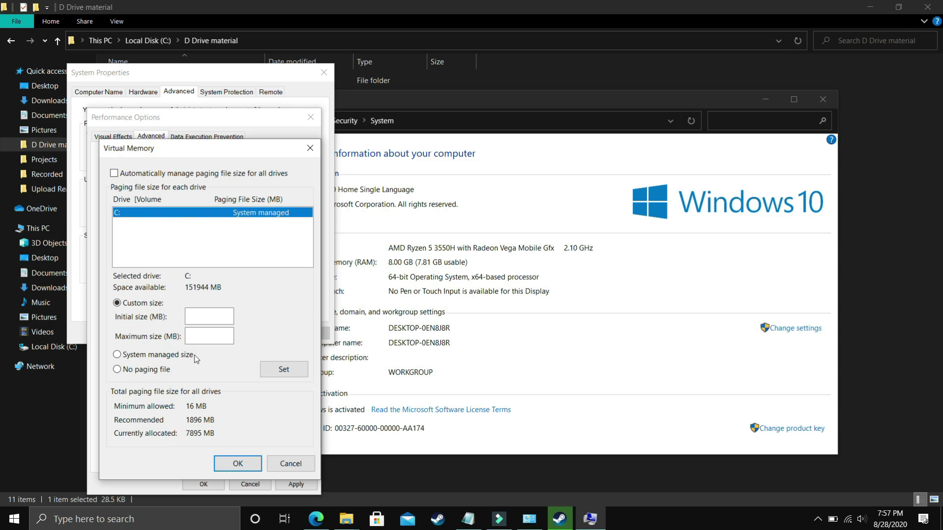
click(199, 315)
text(1)
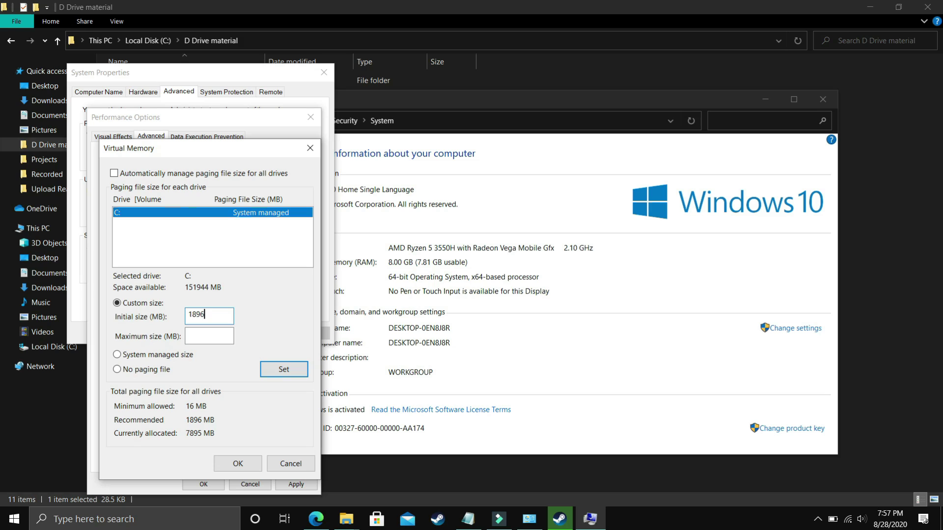
text(896)
click(209, 334)
Launch Calculator and work out 8 × 1024 = 8192 MB for the maximum paging size.
click(120, 525)
text(ca)
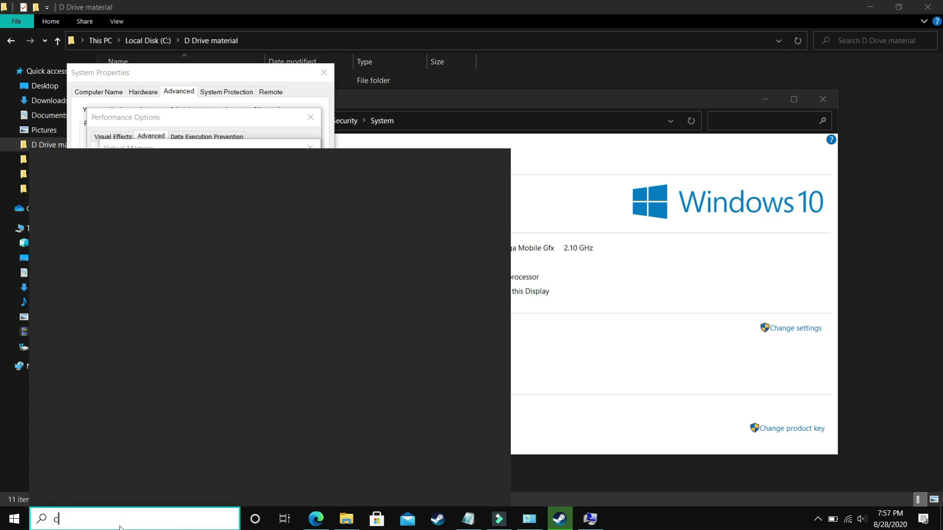
key(Return)
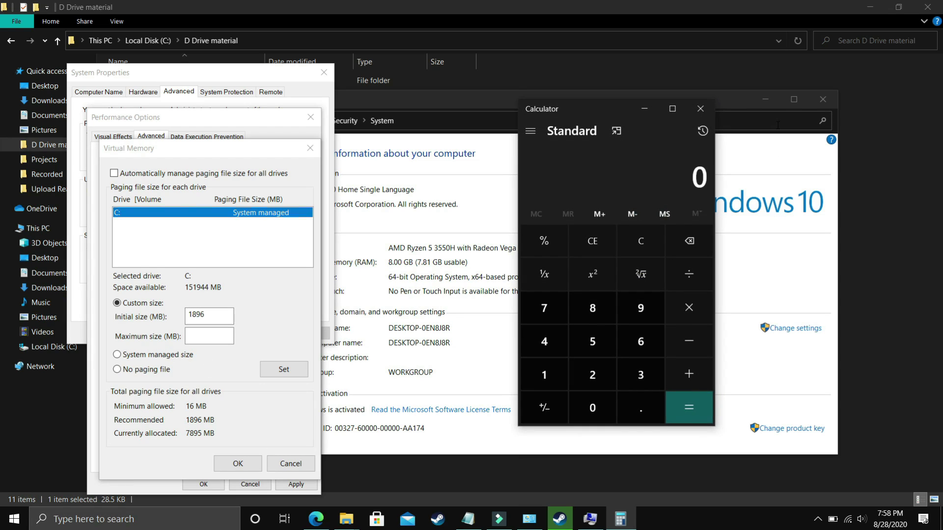
text(8 × 1024)
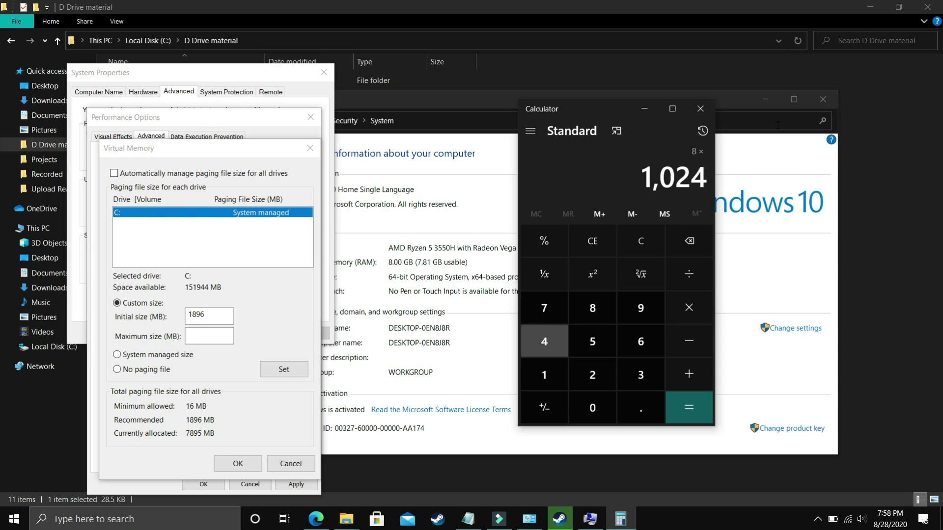
key(Return)
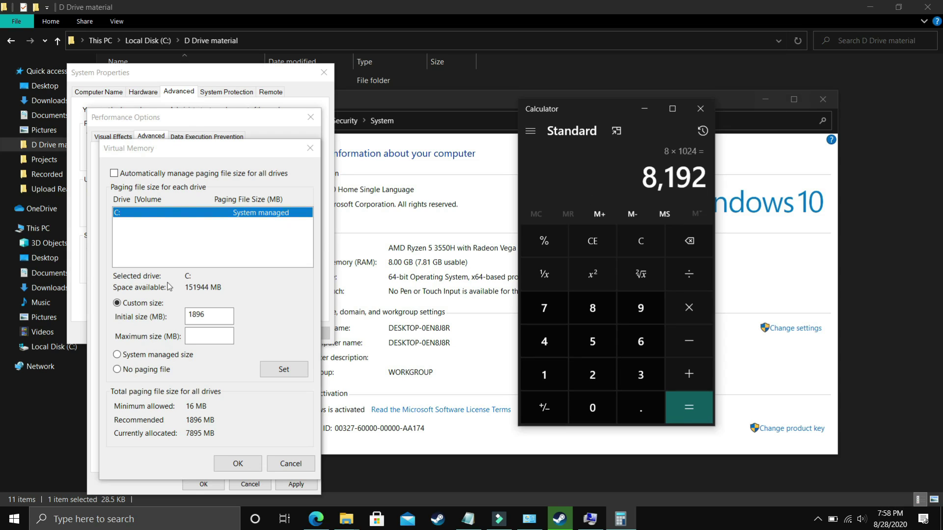
click(210, 337)
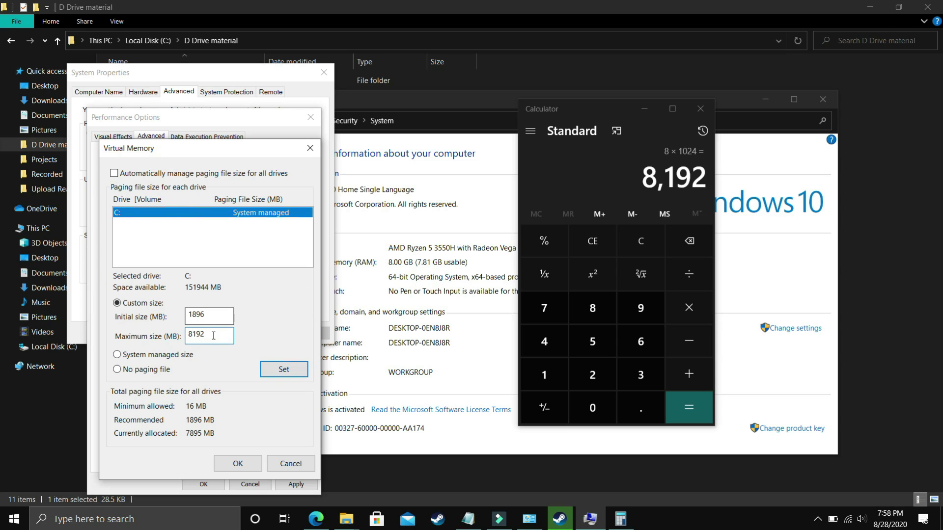
Compute 16 × 1024 and 32 × 1024 in Calculator.
click(642, 238)
text(16*10)
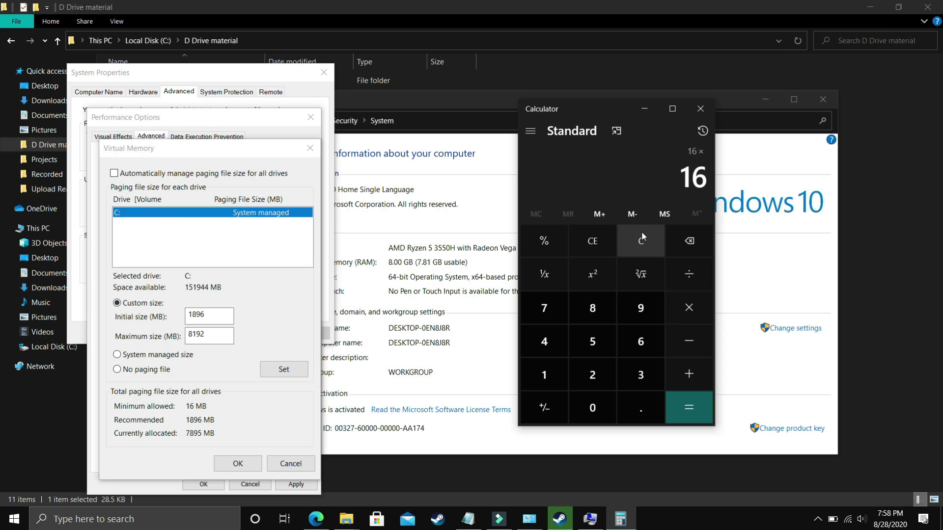
text(24)
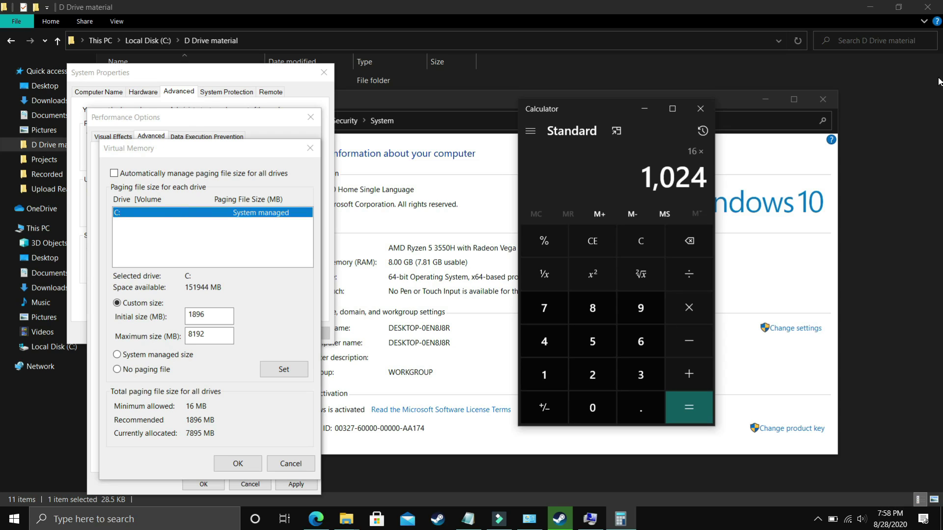
key(Return)
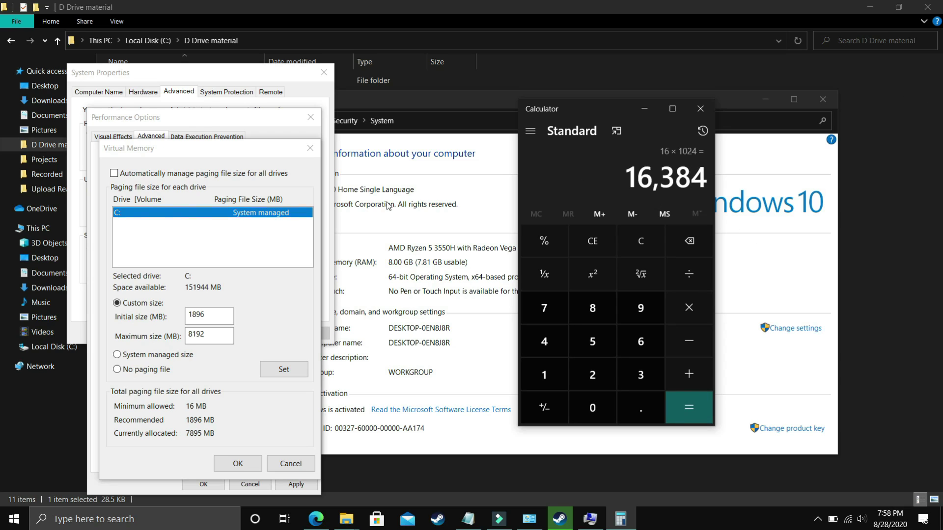
click(644, 249)
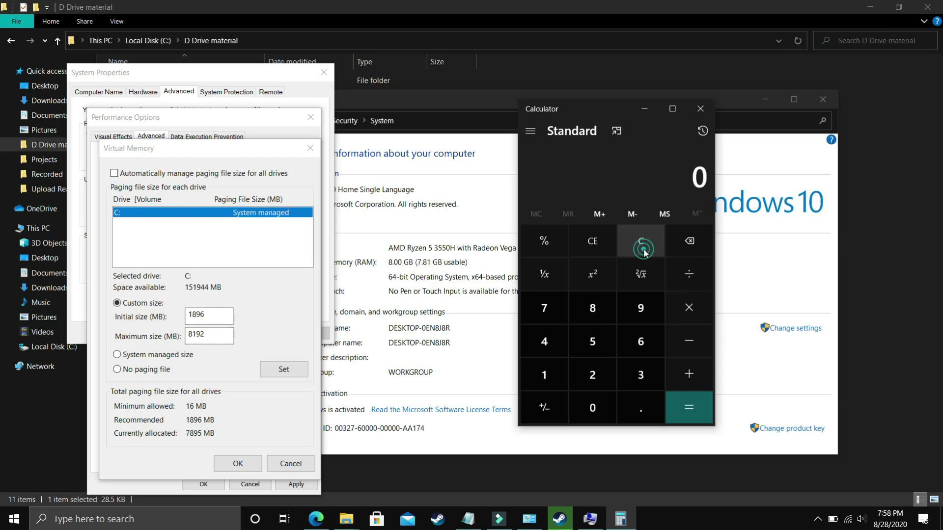
text(32*102)
text(4)
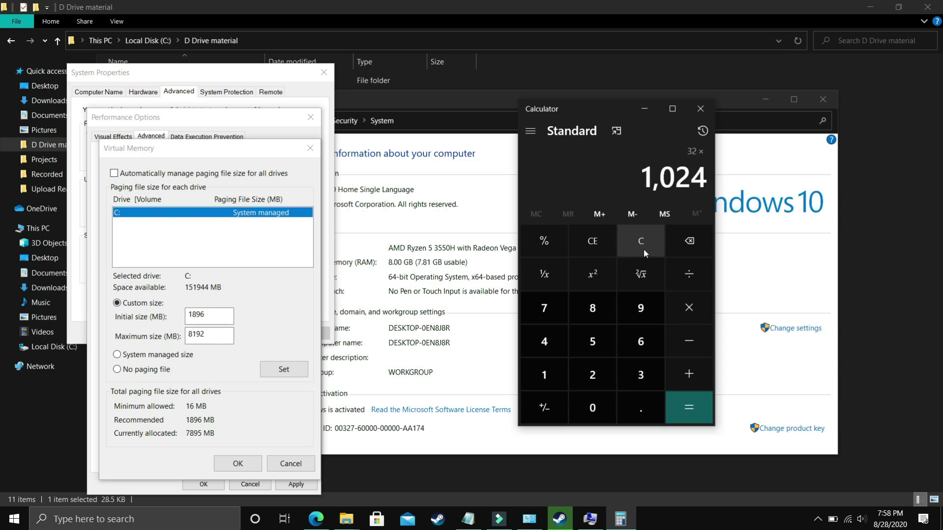
key(Return)
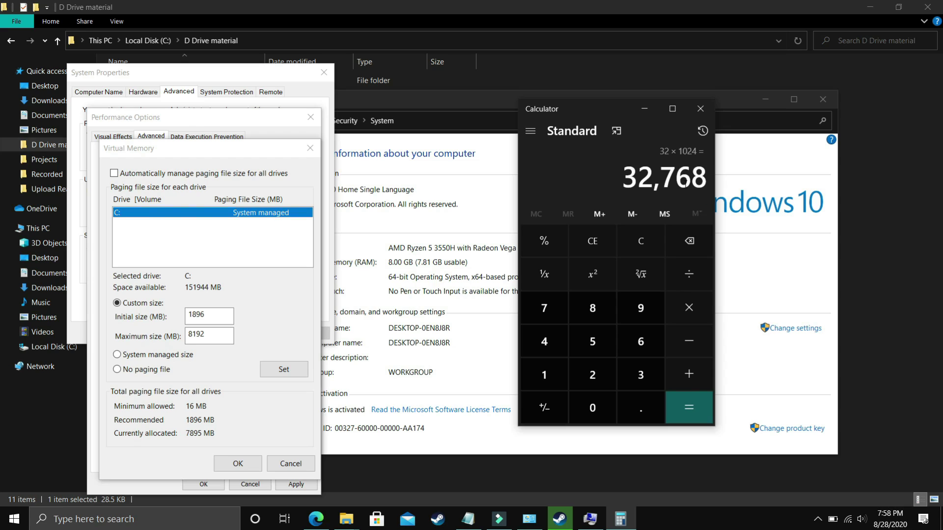
Compute 12 × 1024 = 12,288, then accept the 8192 MB maximum in Virtual Memory.
key(BackSpace)
click(641, 239)
text(12)
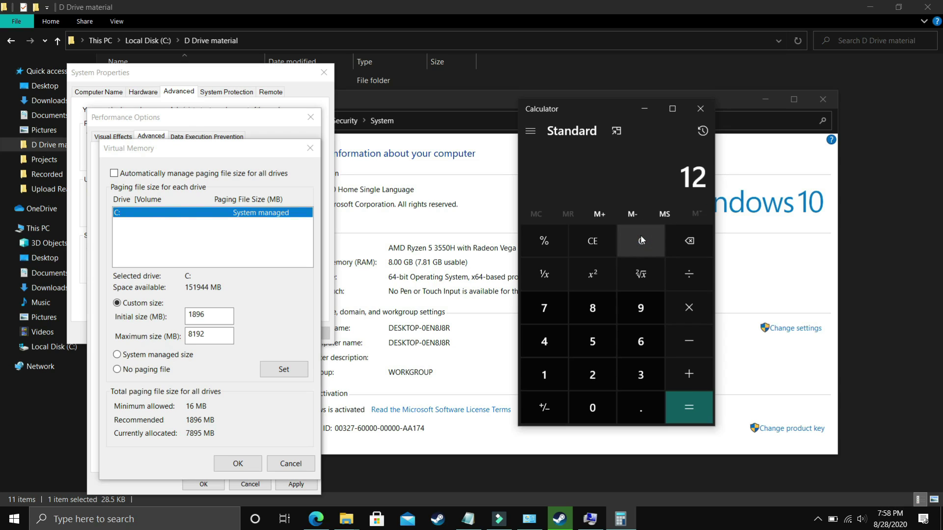
text(*1024)
key(Return)
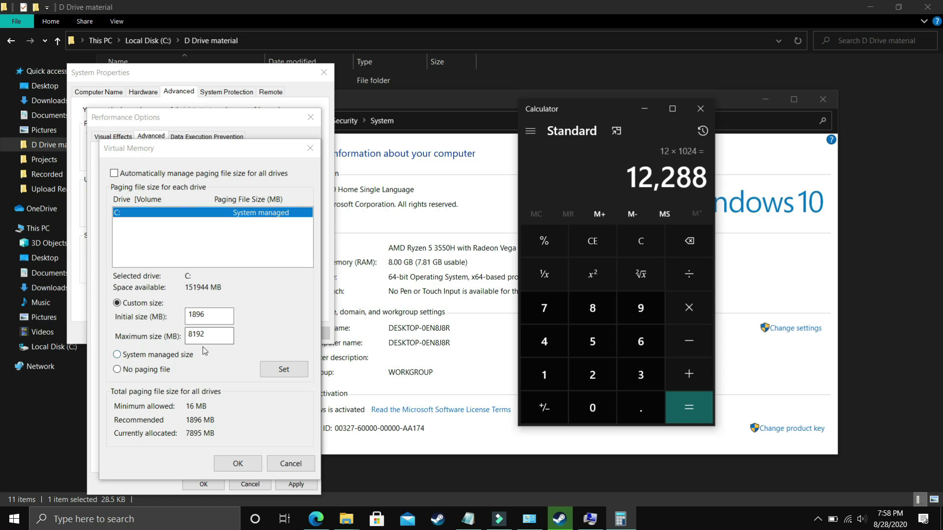
click(269, 460)
Dismiss the restart notice, read wtfast.com down to the testimonials, and switch to the WTFast video.
click(565, 305)
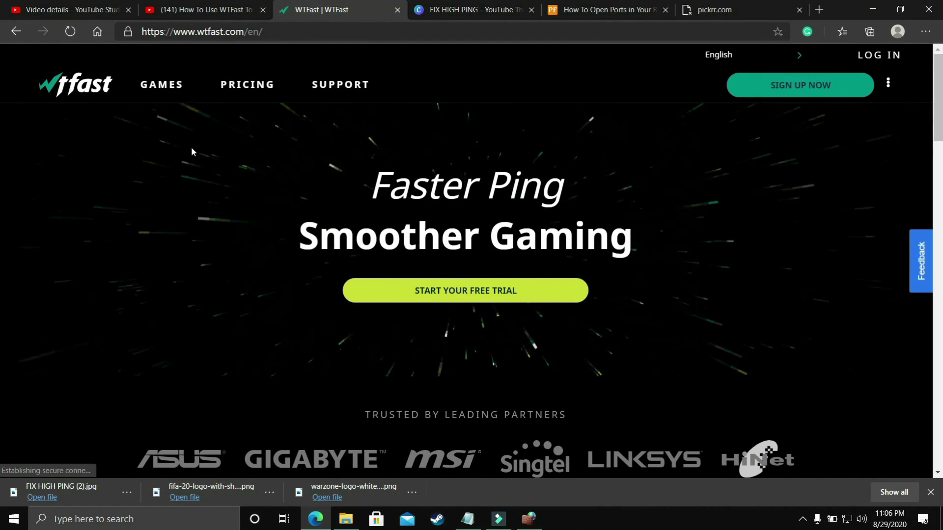
scroll(187, 155, down, 3)
scroll(195, 156, down, 4)
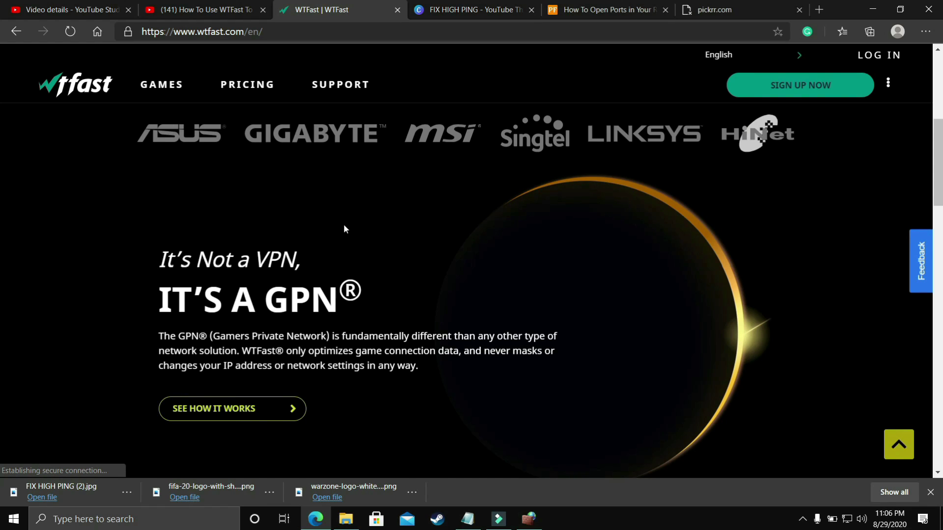
scroll(394, 245, down, 6)
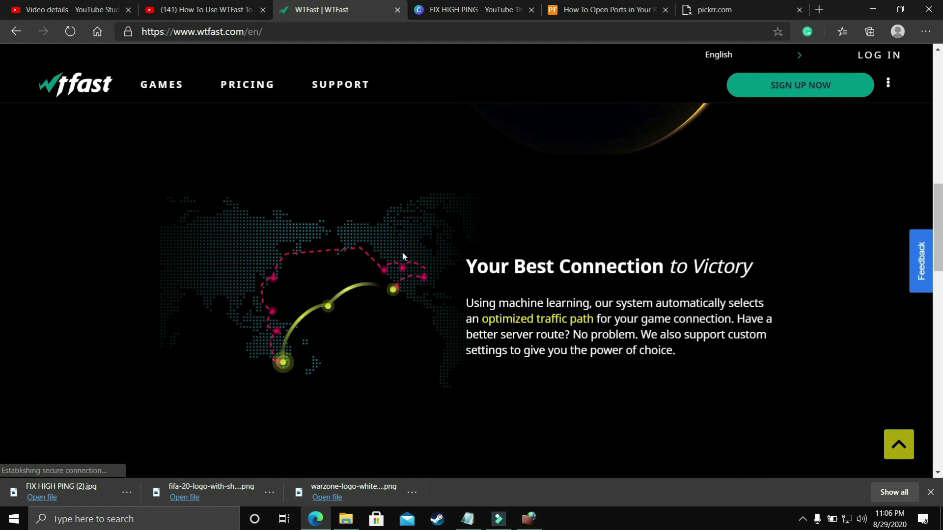
scroll(402, 256, down, 6)
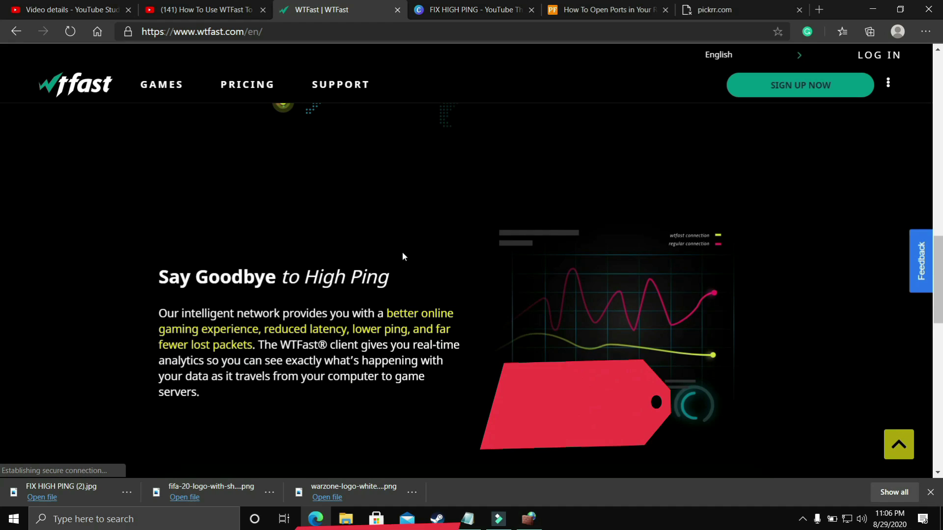
scroll(403, 256, down, 3)
scroll(402, 253, down, 10)
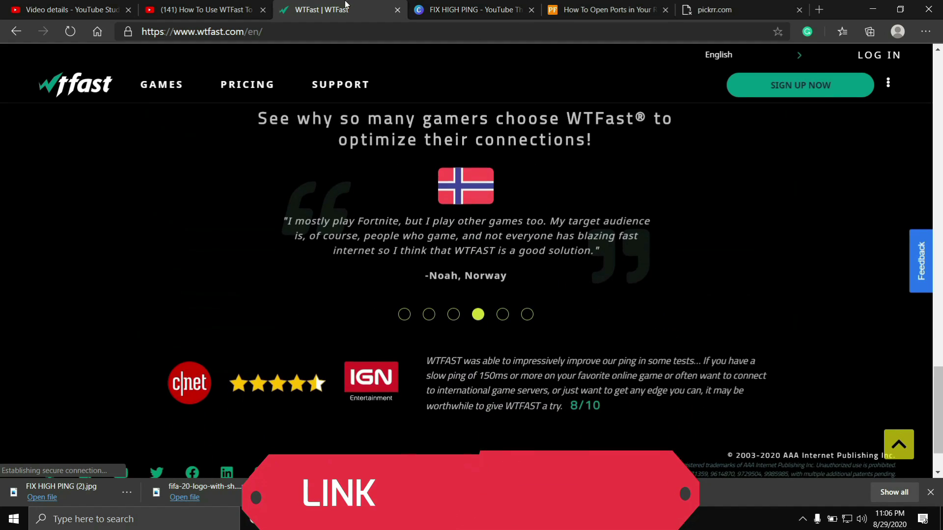
click(170, 7)
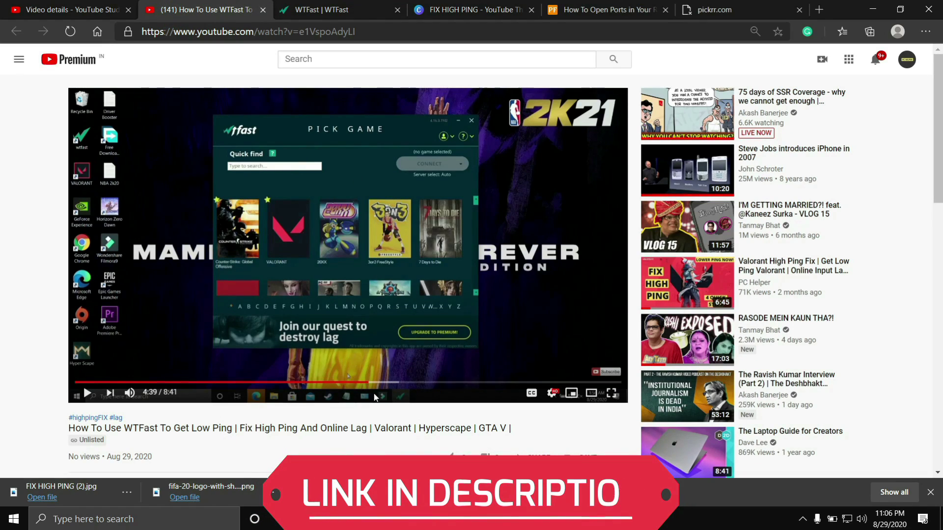
Move the How To Use WTFast video ahead to about 4:54, showing madden 21 searched.
drag(333, 384, 383, 382)
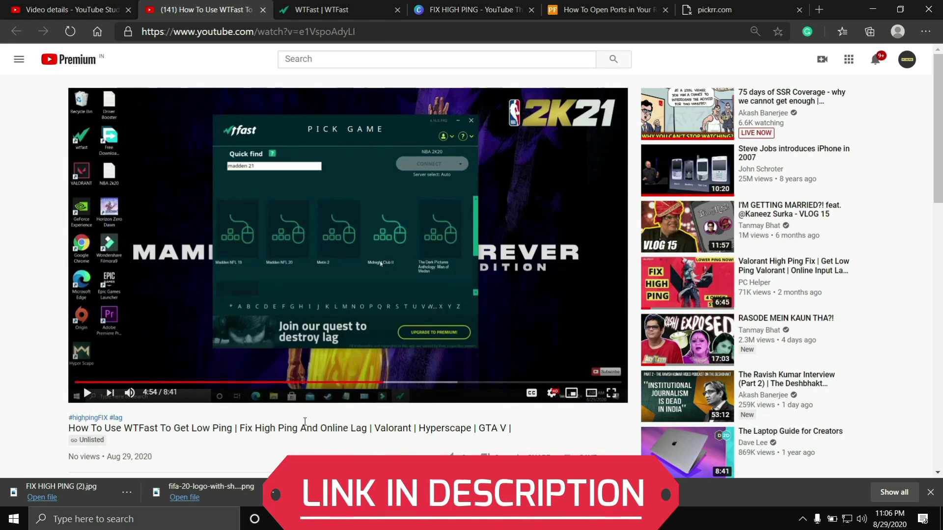
scroll(308, 414, up, 1)
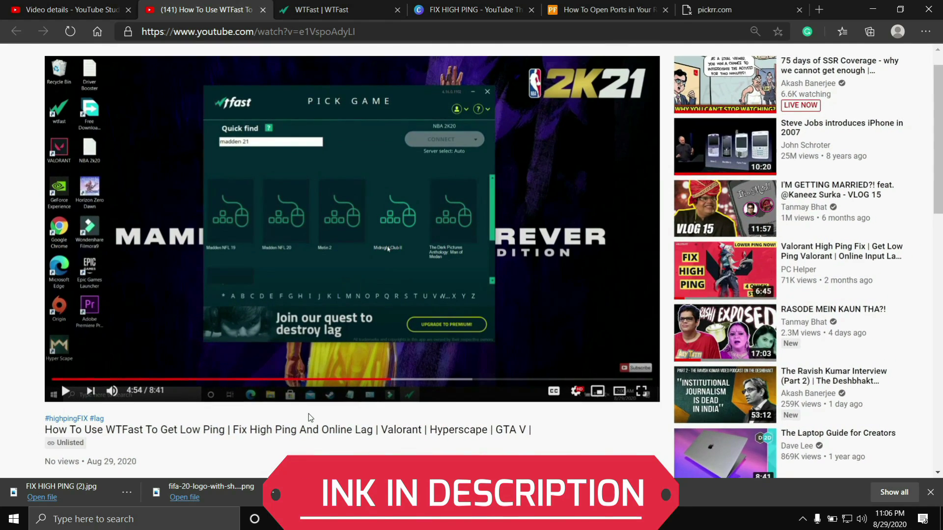
scroll(243, 438, up, 1)
scroll(242, 438, down, 1)
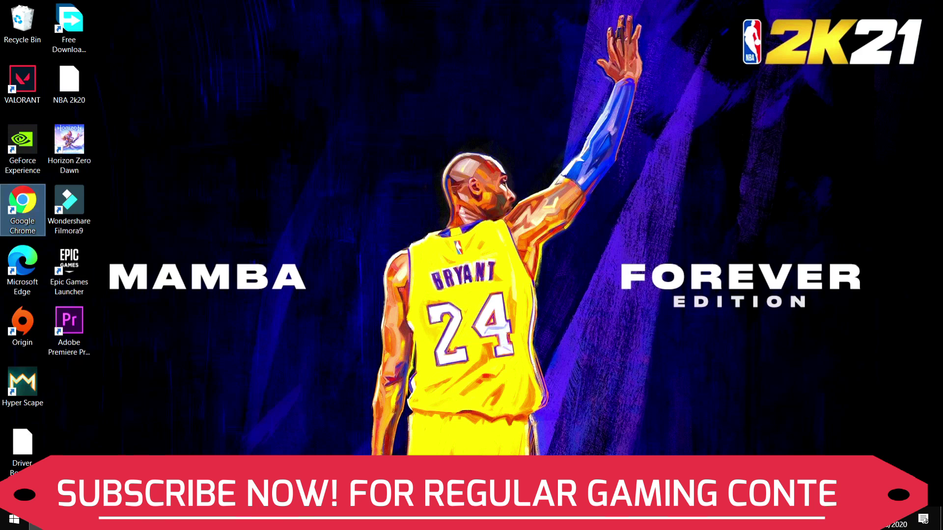
Open the Clean Boot Windows 10 PC video and seek it back to 0:43, then 0:27.
click(14, 519)
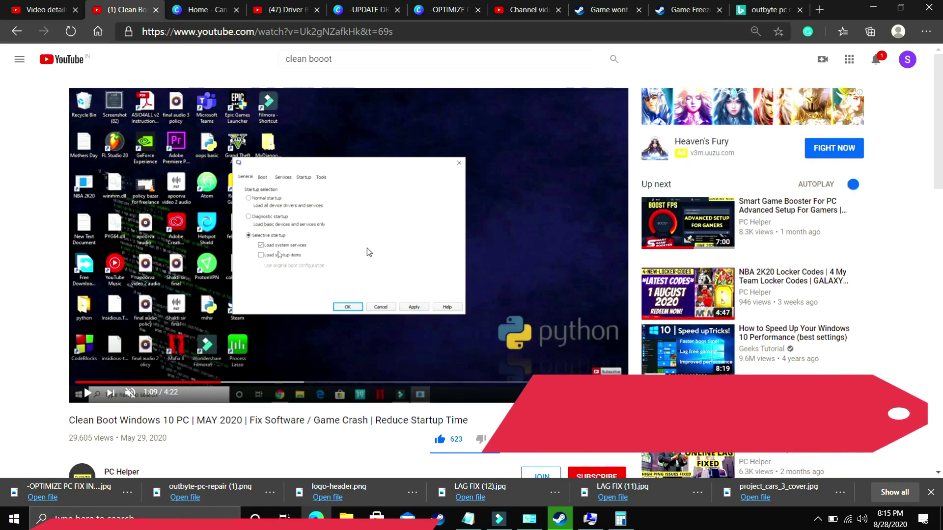
scroll(366, 249, up, 2)
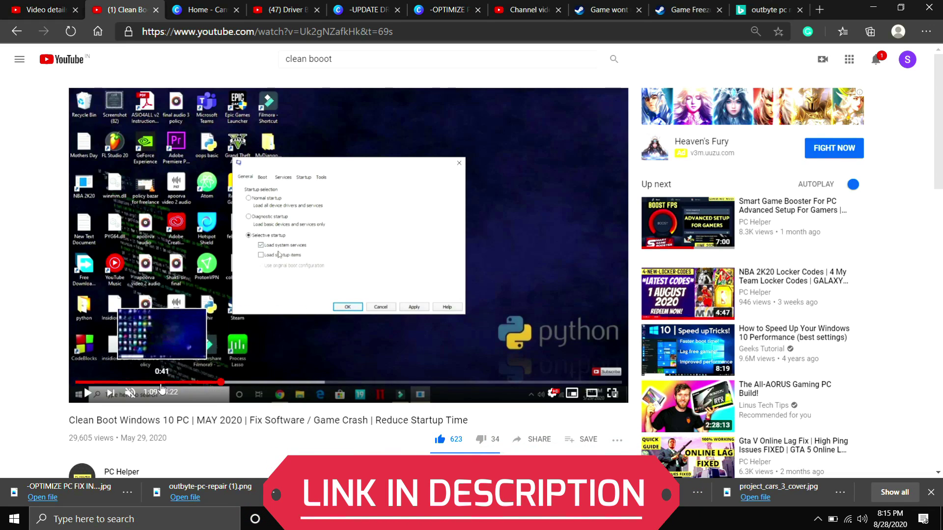
click(166, 383)
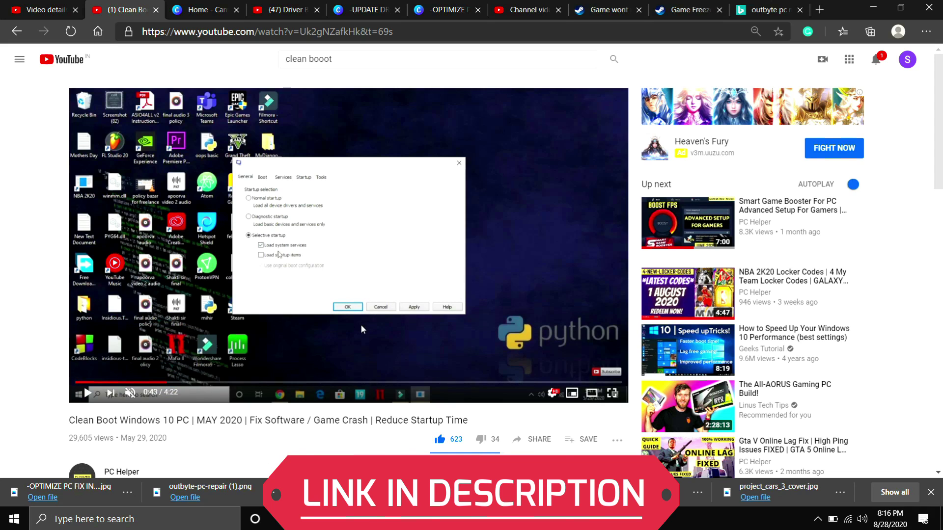
scroll(362, 329, down, 1)
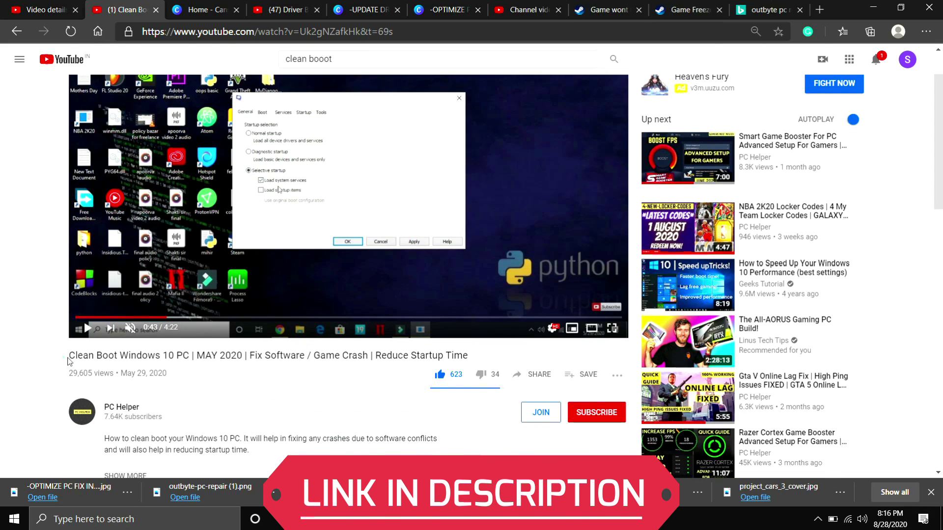
scroll(223, 370, up, 1)
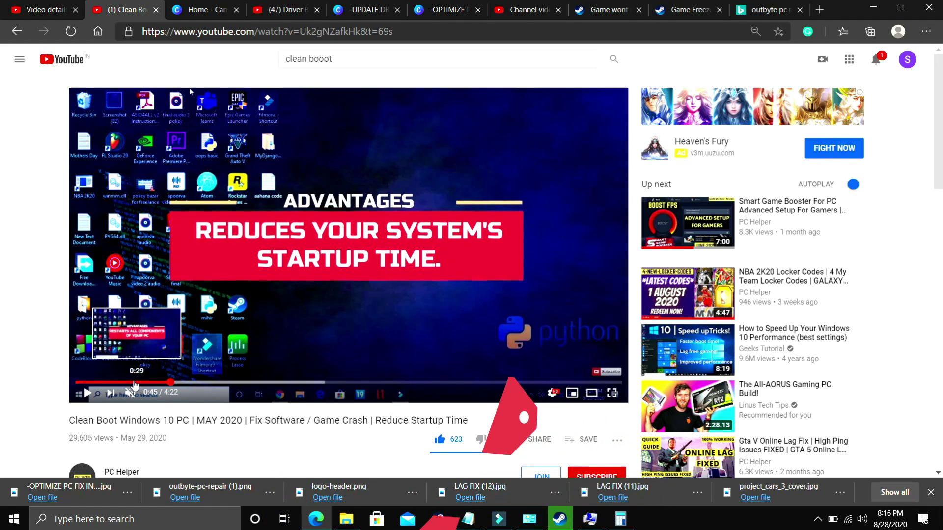
click(133, 382)
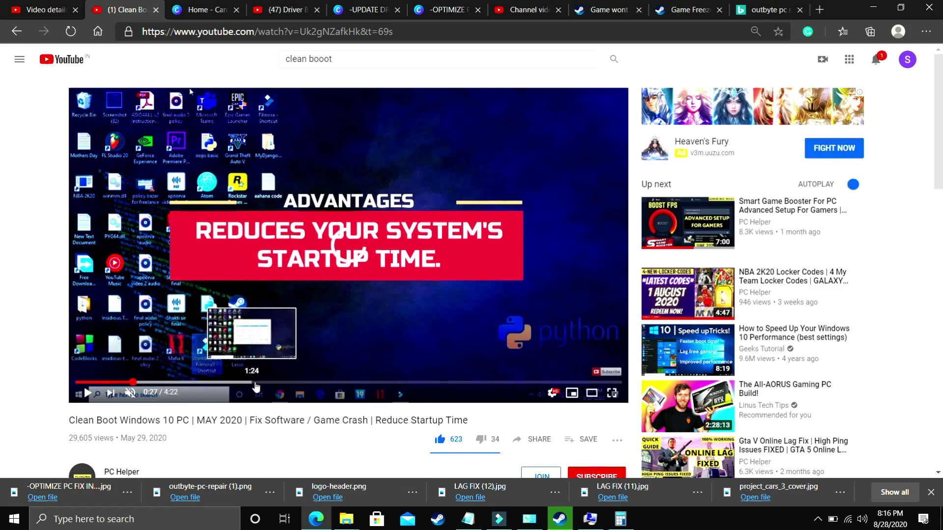